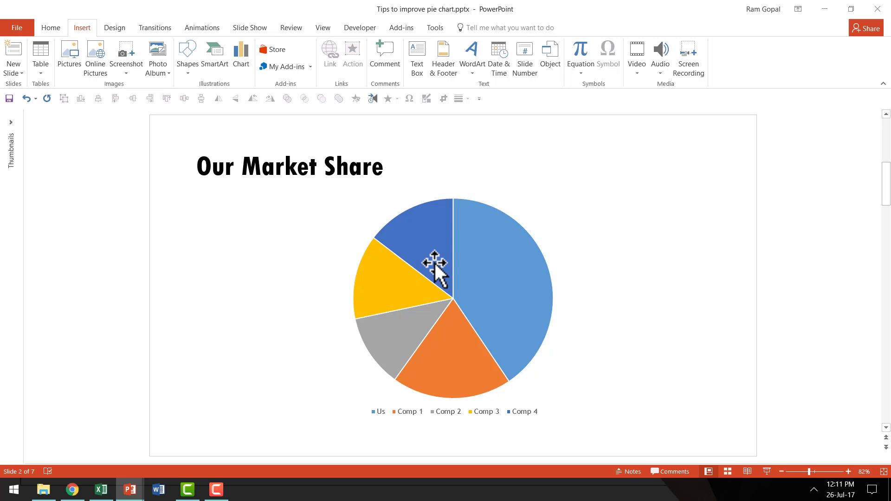
Step: Add value data labels (86, 41, 25, 29, 31) to every slice of the Our Market Share pie
left_click(466, 236)
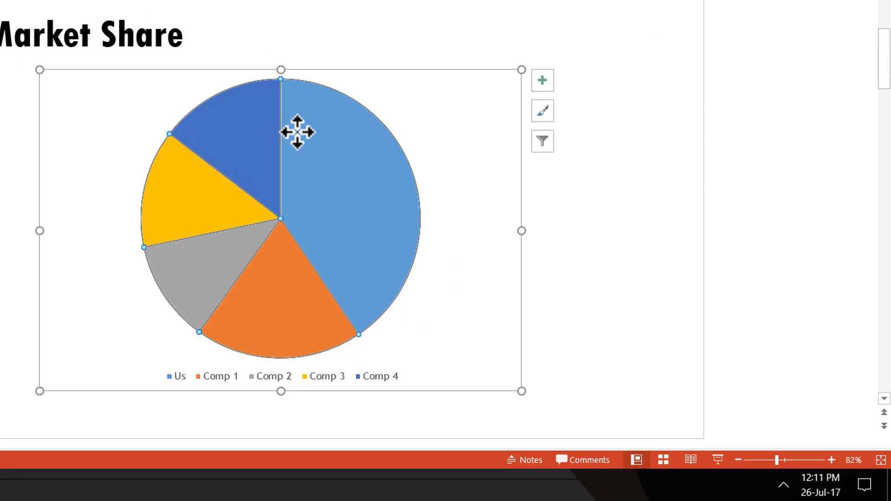
right_click(467, 235)
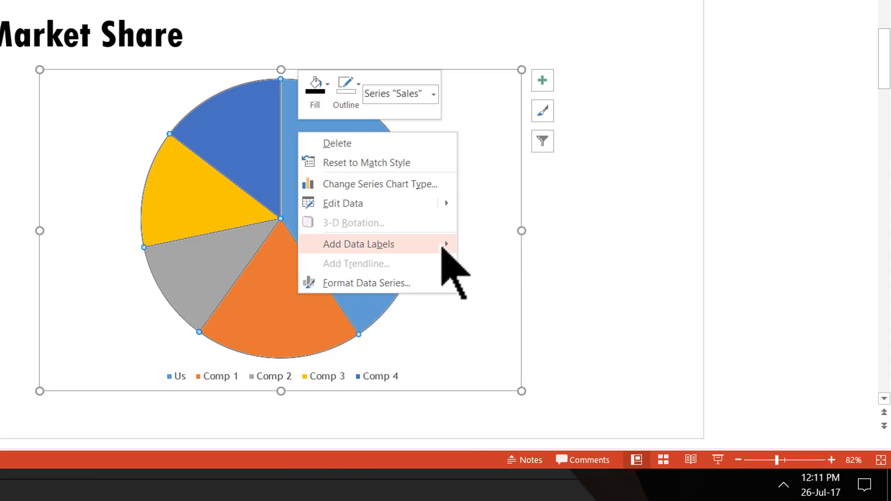
mouse_move(405, 243)
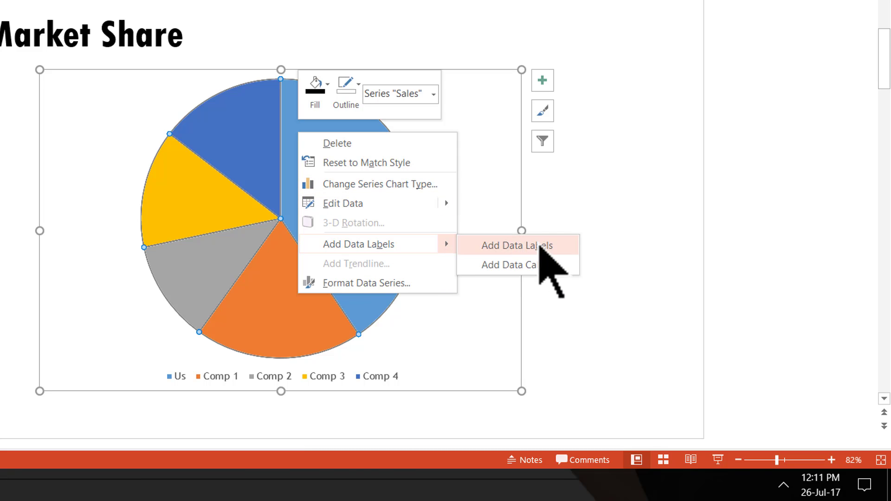
left_click(539, 246)
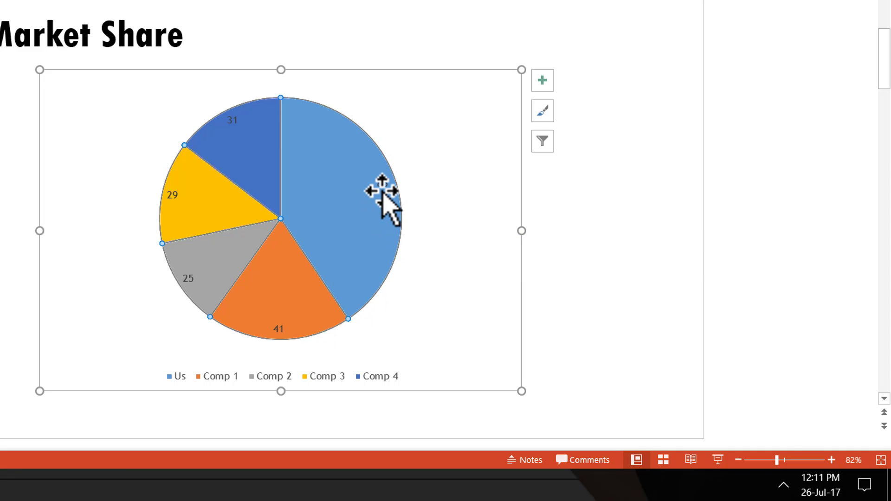
mouse_move(364, 299)
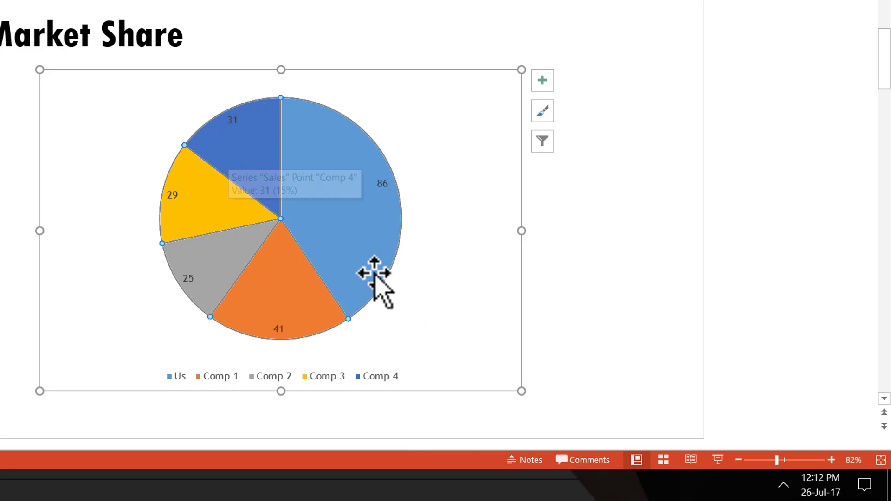
mouse_move(237, 251)
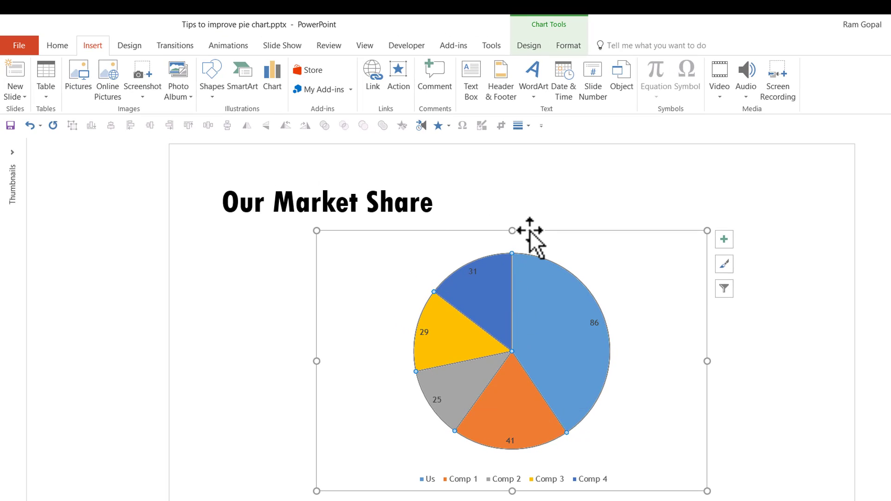
Step: Increase the whole chart's data label and legend font size from 12 to 18 pt
left_click(529, 230)
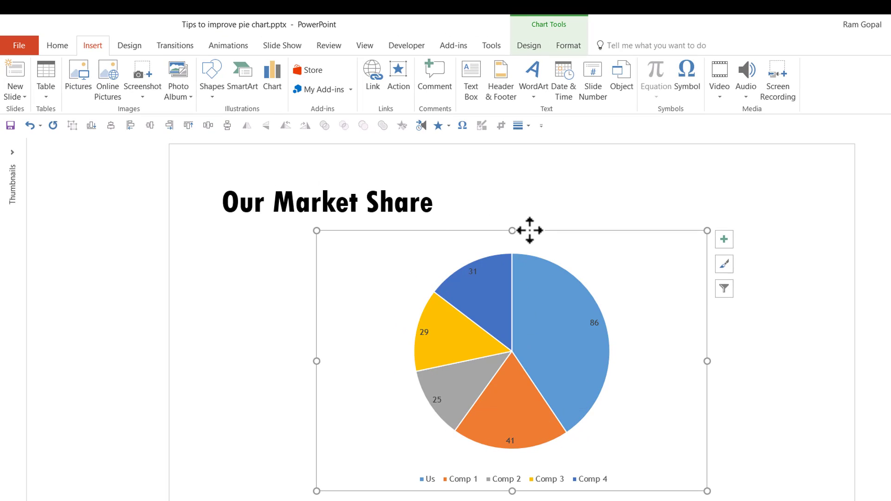
left_click(63, 48)
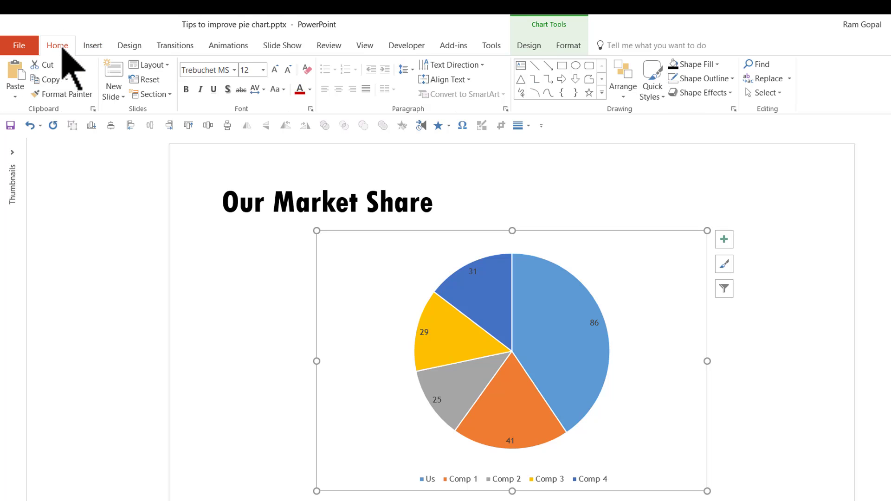
left_click(275, 70)
left_click(275, 70)
left_click(275, 69)
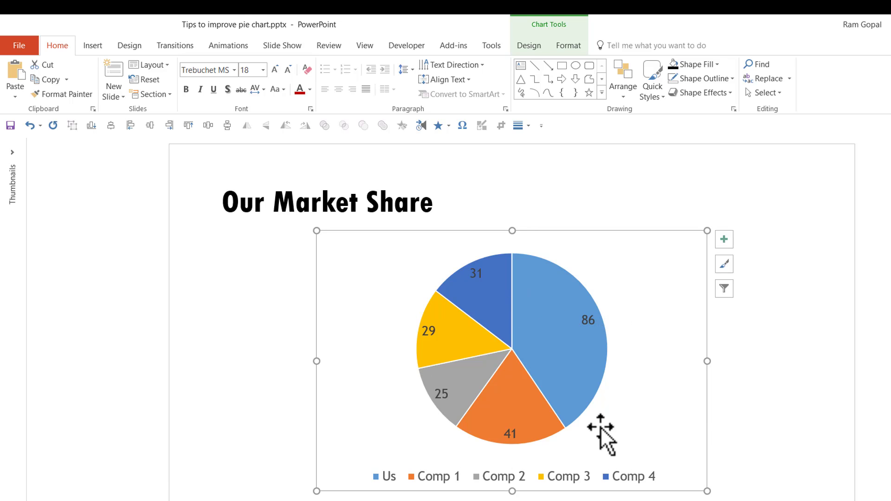
mouse_move(531, 329)
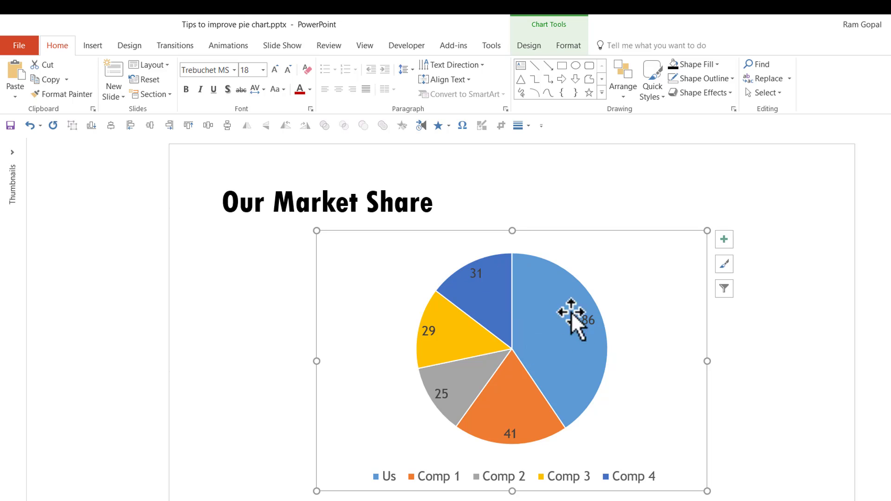
mouse_move(558, 325)
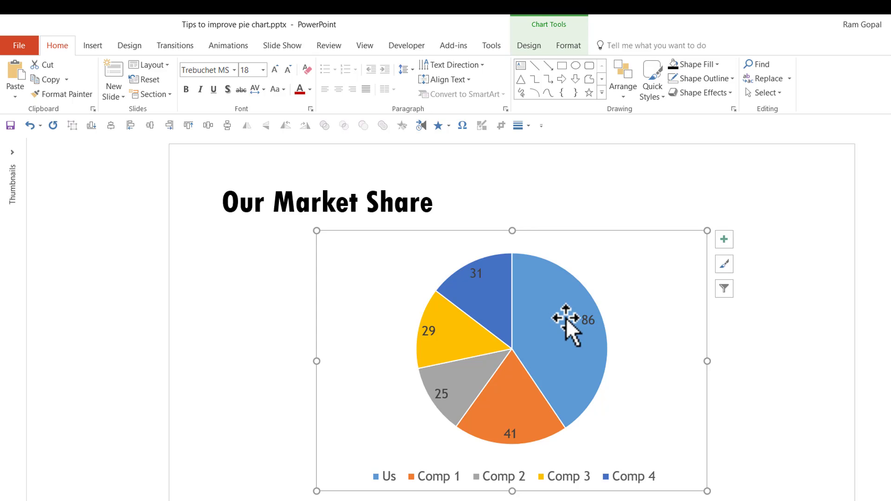
mouse_move(486, 283)
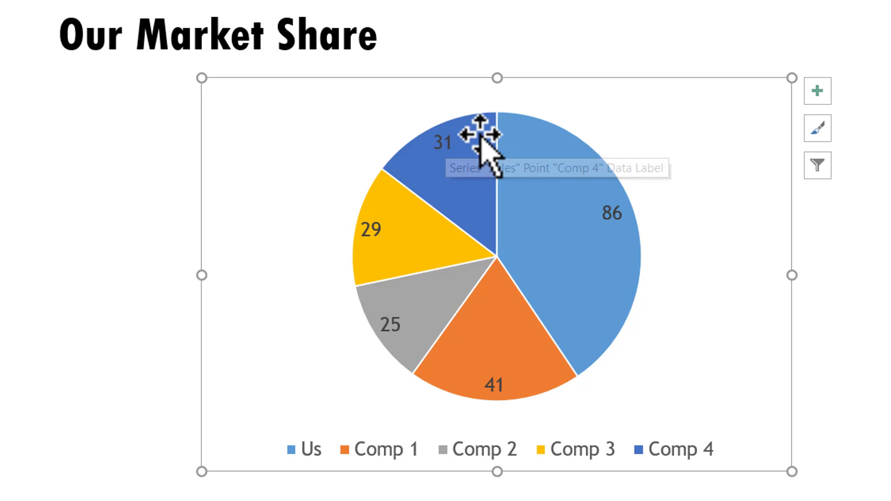
Step: Change only the Comp 4 slice's 31 label to white font
left_click(443, 145)
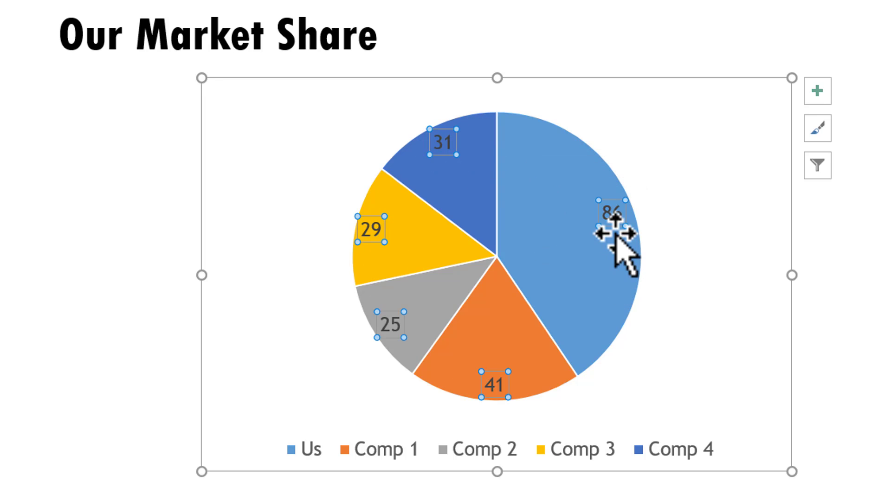
left_click(439, 150)
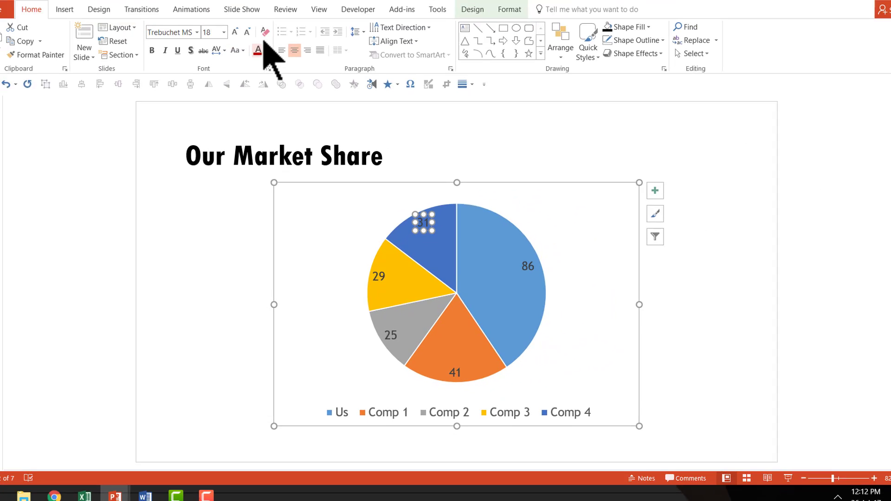
left_click(266, 50)
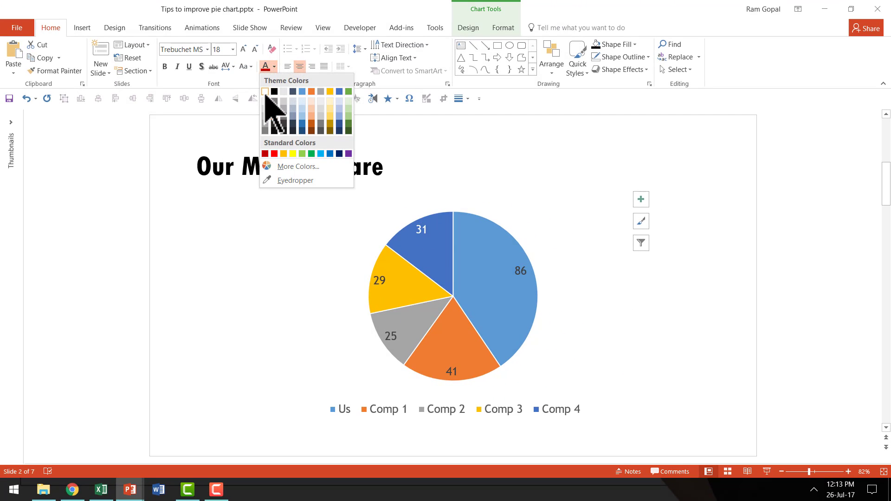
left_click(265, 91)
left_click(698, 315)
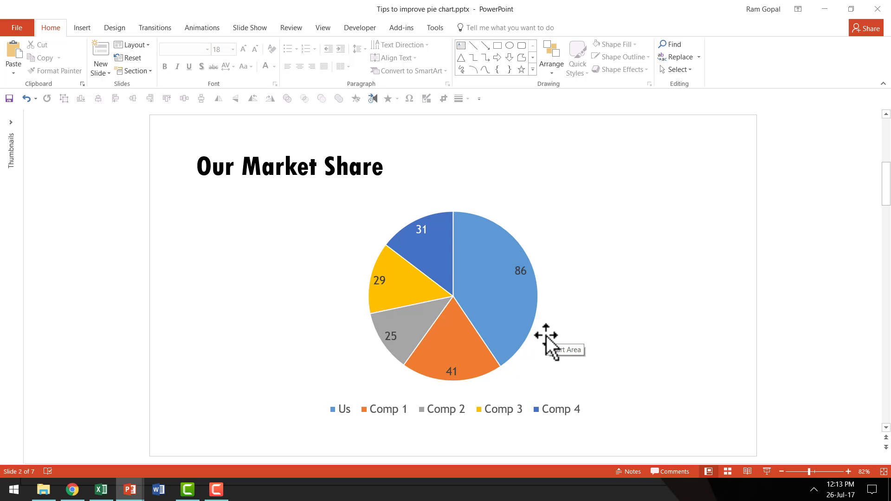
Step: Scroll down to preview the Reduce Eye Hops slide, then back up to slide 3
scroll(547, 335, "down", 1)
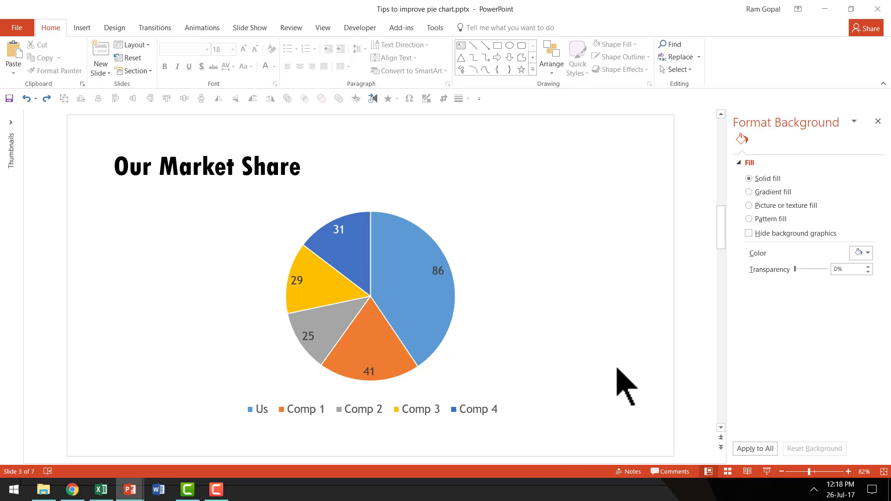
scroll(624, 385, "down", 1)
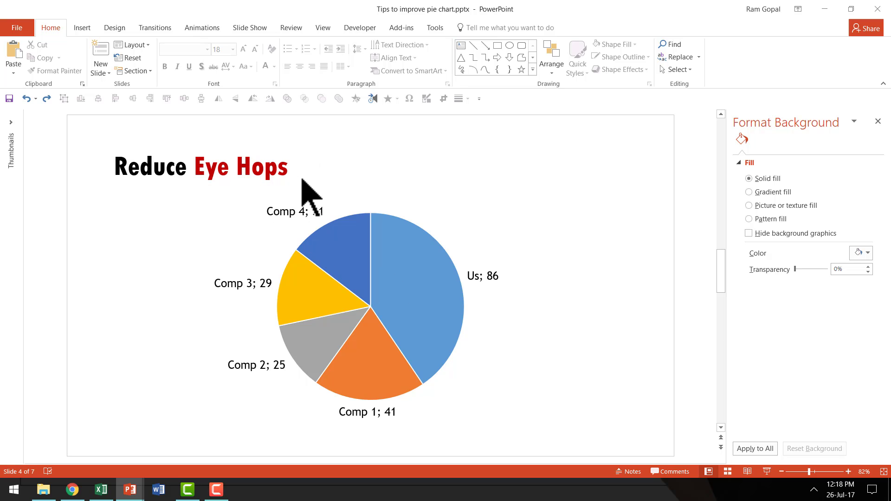
scroll(302, 179, "up", 1)
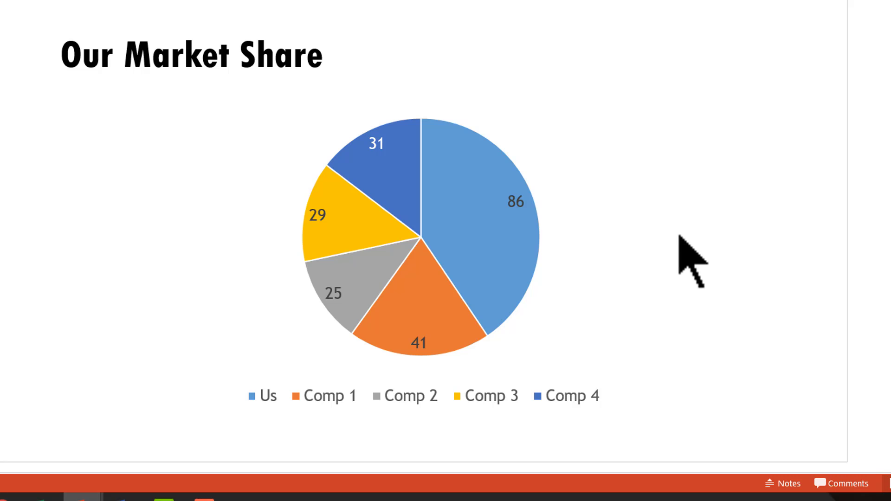
mouse_move(463, 192)
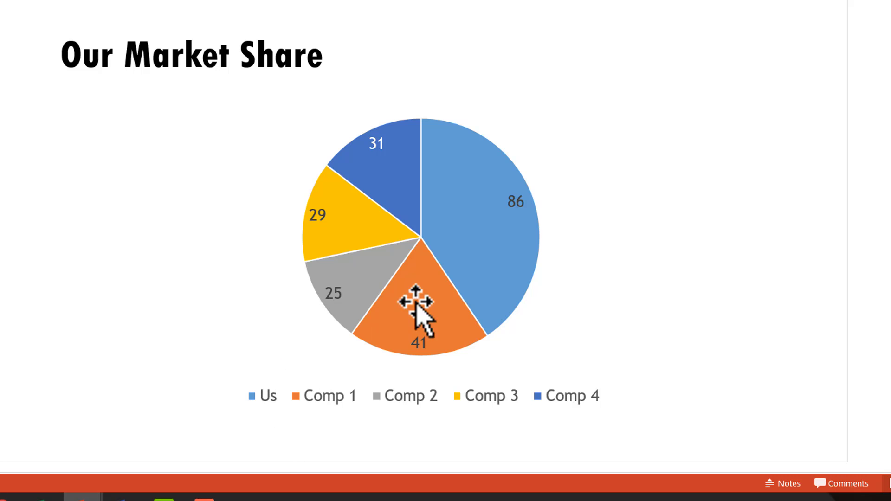
mouse_move(412, 292)
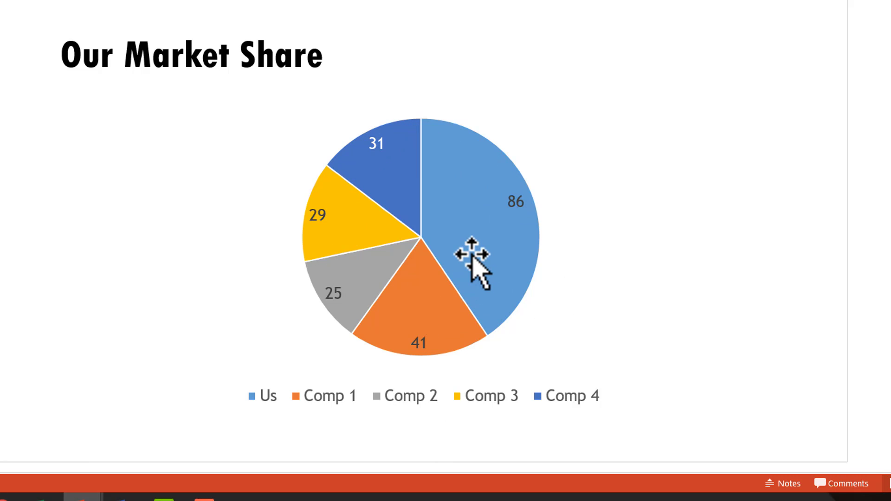
mouse_move(471, 255)
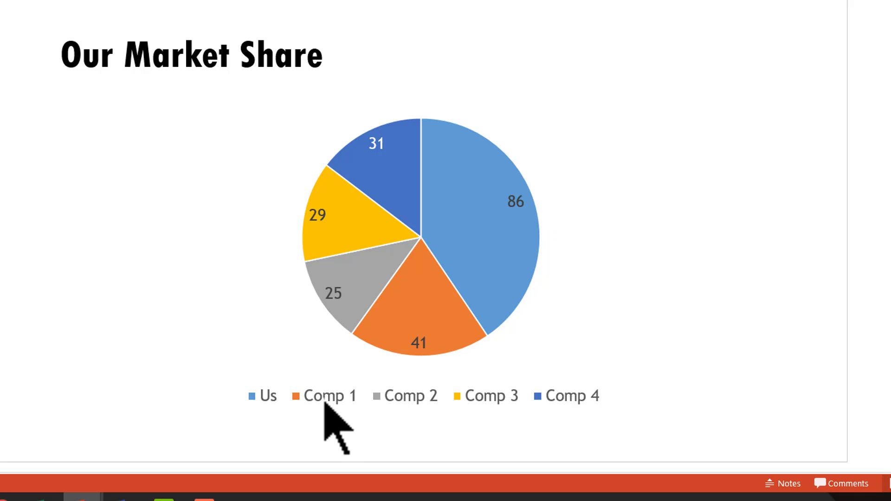
left_click(518, 206)
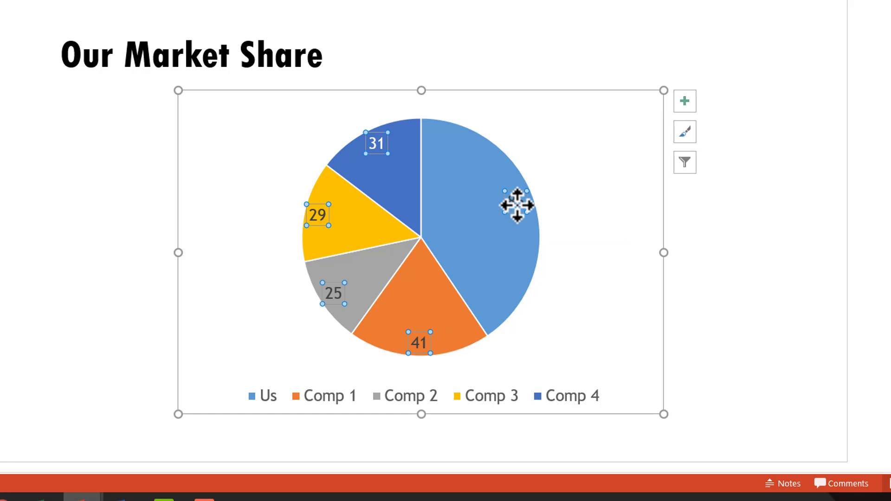
Step: Add Category Name to the pie labels, giving labels like 'Us, 86' and 'Comp 1, 41'
right_click(517, 206)
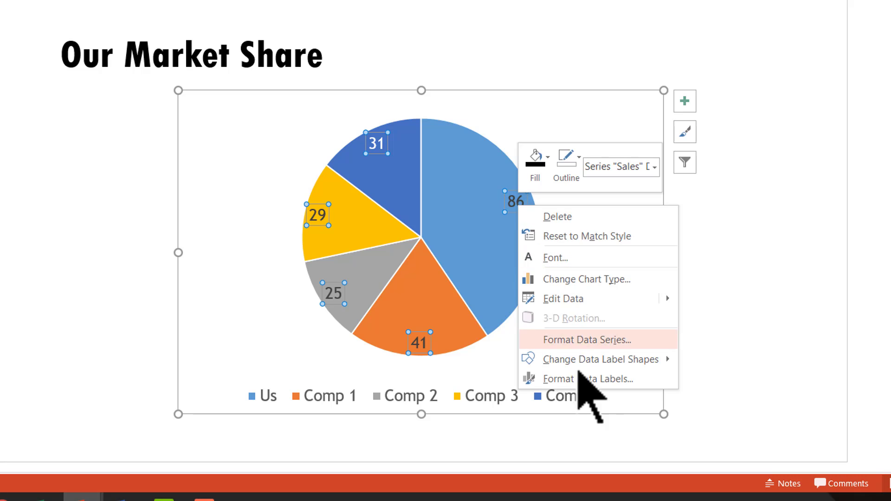
left_click(591, 378)
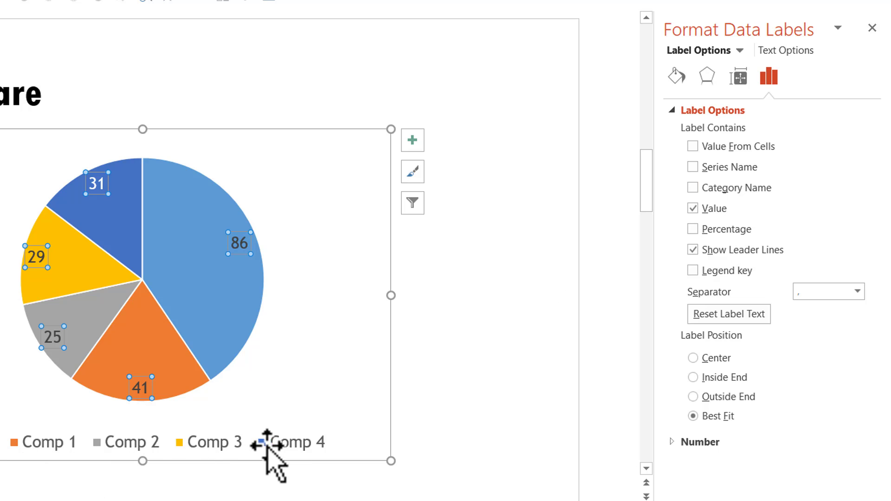
left_click(696, 187)
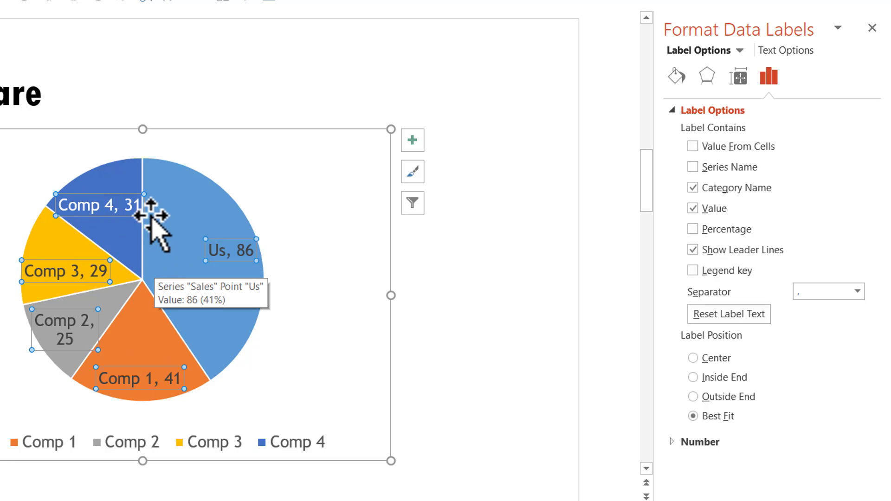
left_click(155, 453)
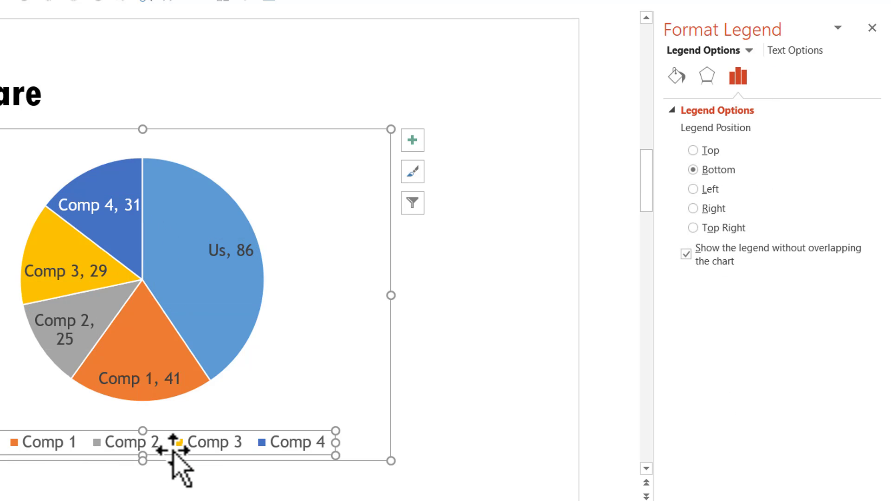
Step: Delete the chart legend and open Format Data Labels for the pie's labels
left_click(174, 457)
key("Delete")
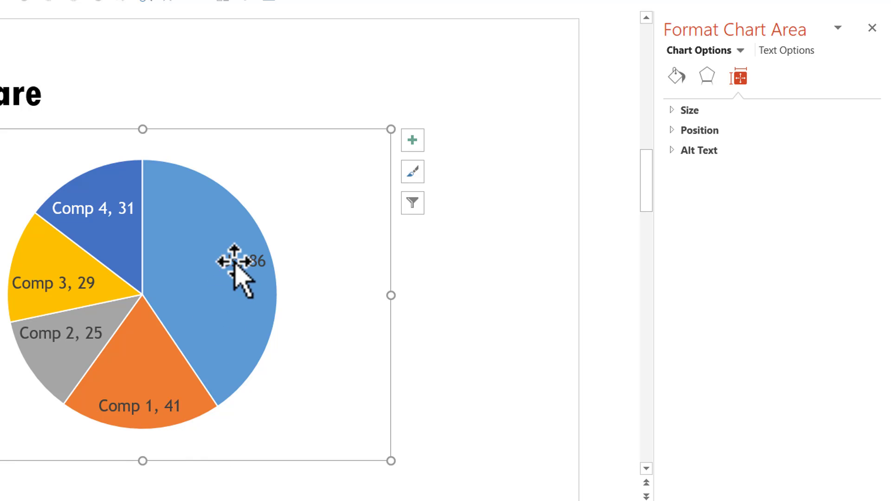
left_click(234, 261)
right_click(234, 261)
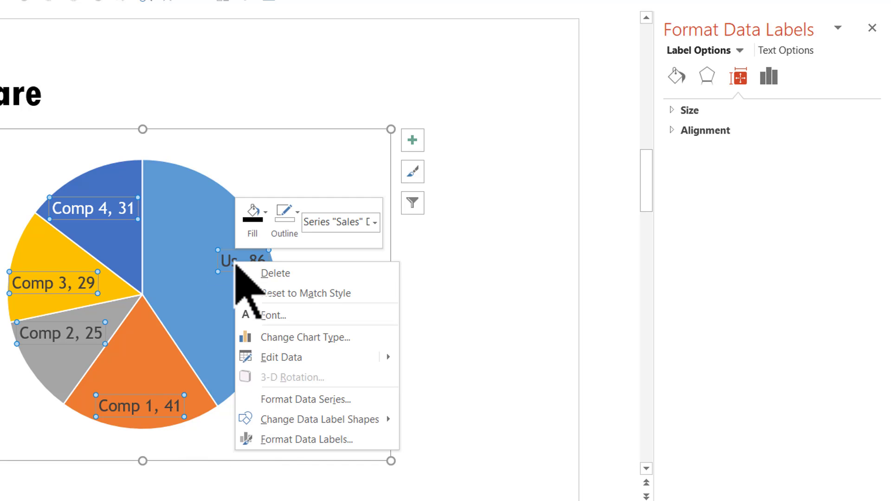
left_click(289, 440)
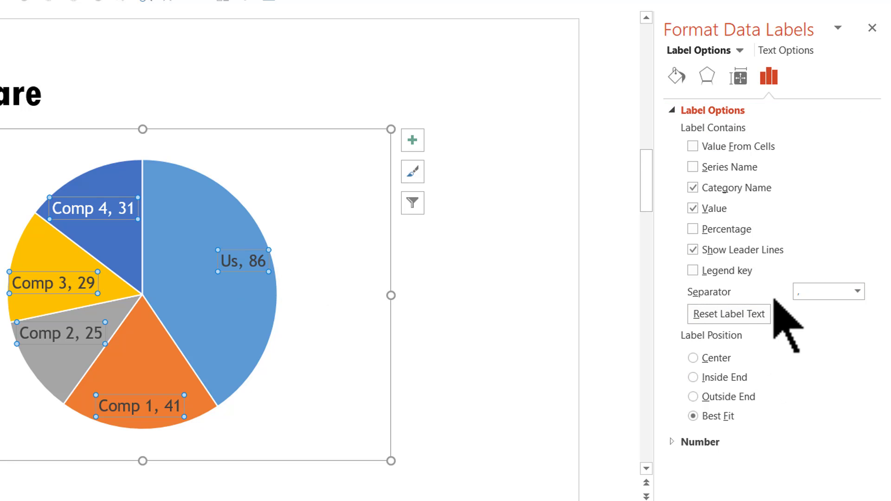
Step: Set the label separator to semicolon and the label position to Outside End
left_click(857, 291)
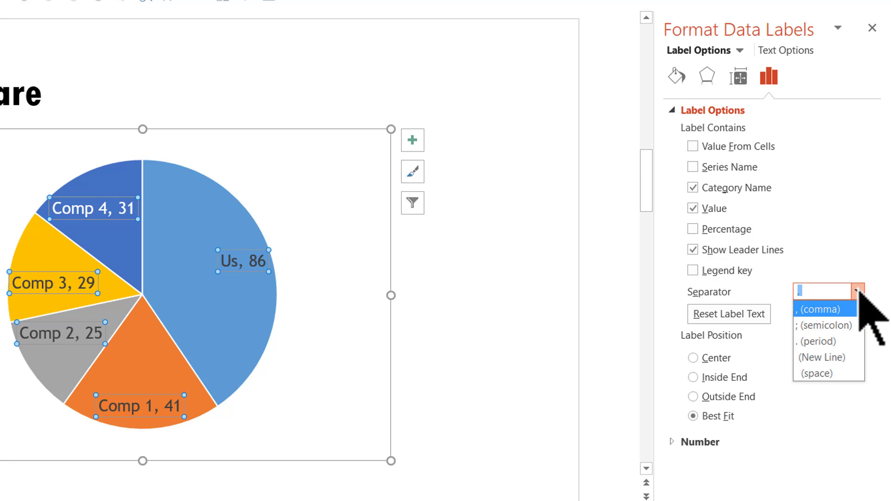
left_click(830, 326)
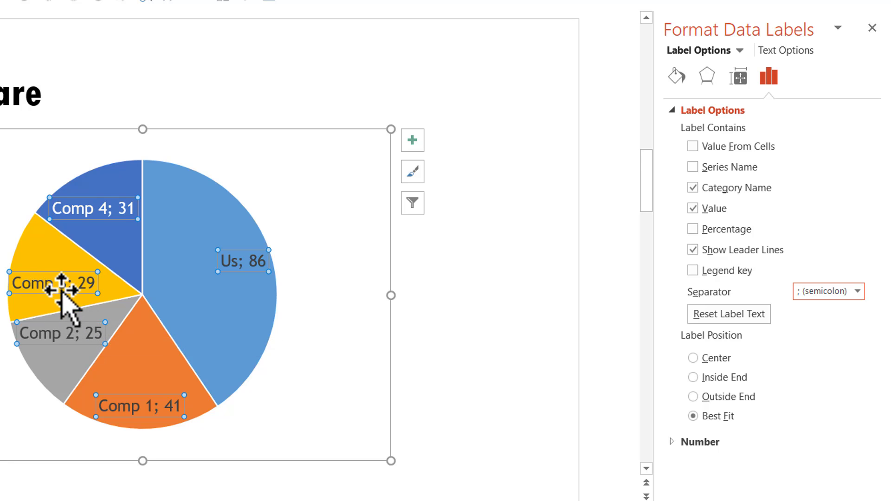
left_click(693, 397)
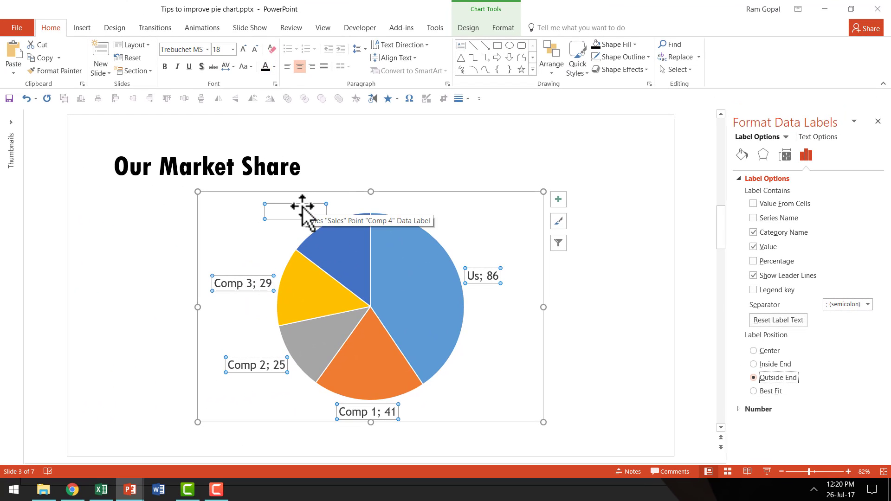
Step: Make all pie label text dark, then glance at slide 4 and return to slide 3
left_click(265, 69)
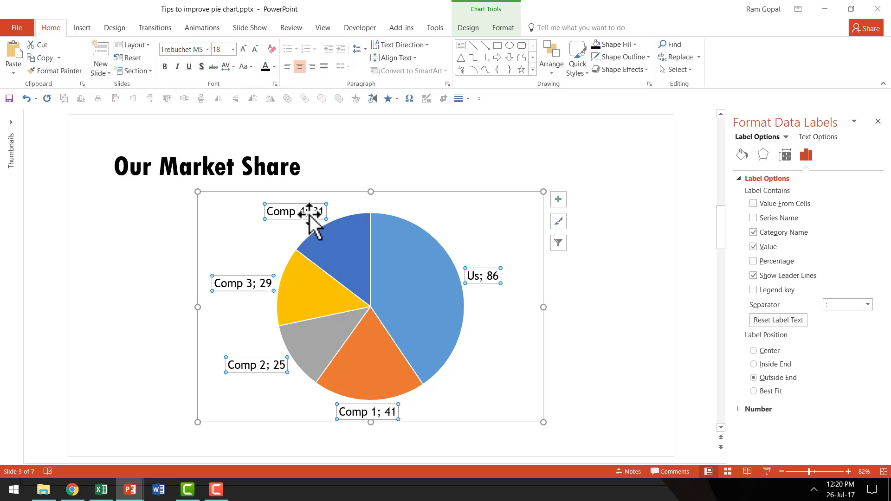
left_click(597, 296)
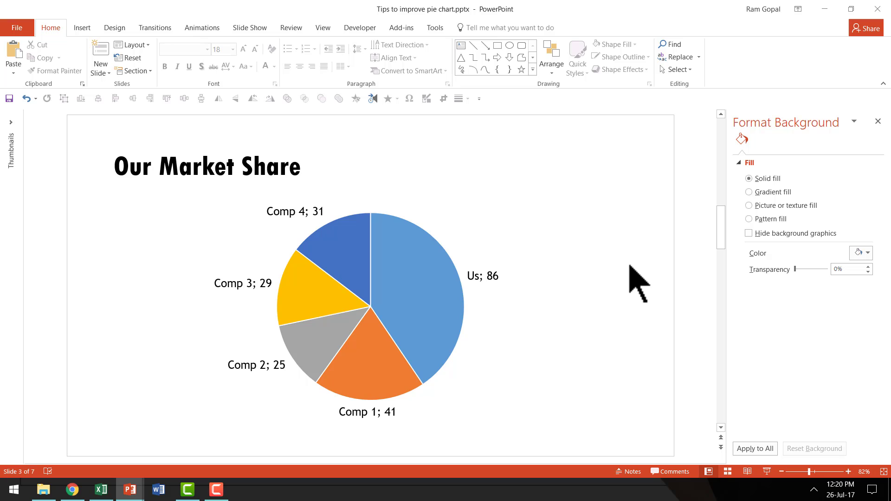
key("Page_Down")
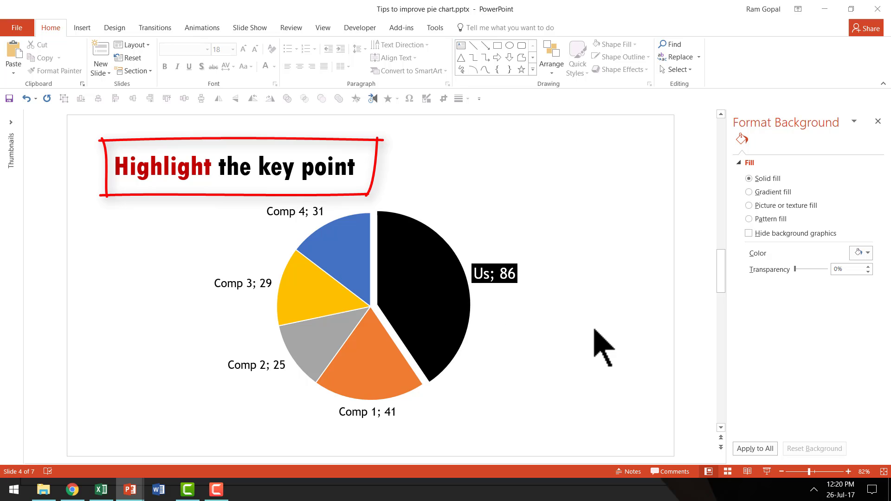
scroll(603, 348, "up", 1)
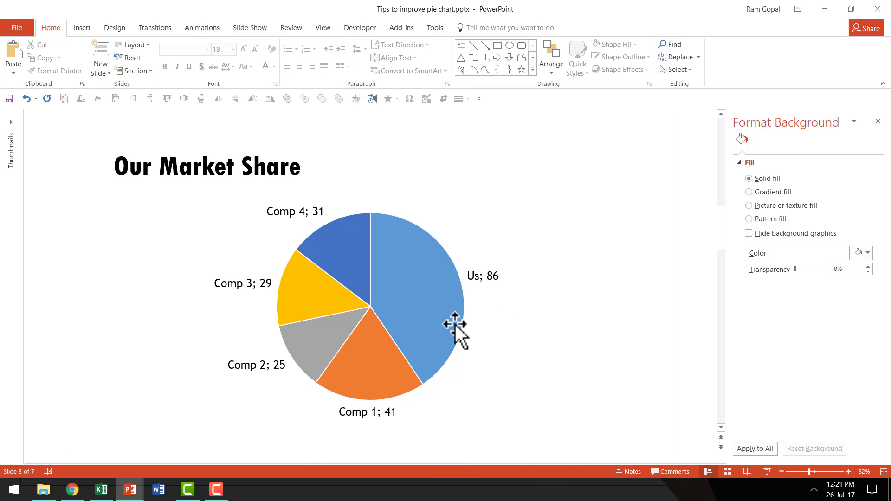
mouse_move(453, 325)
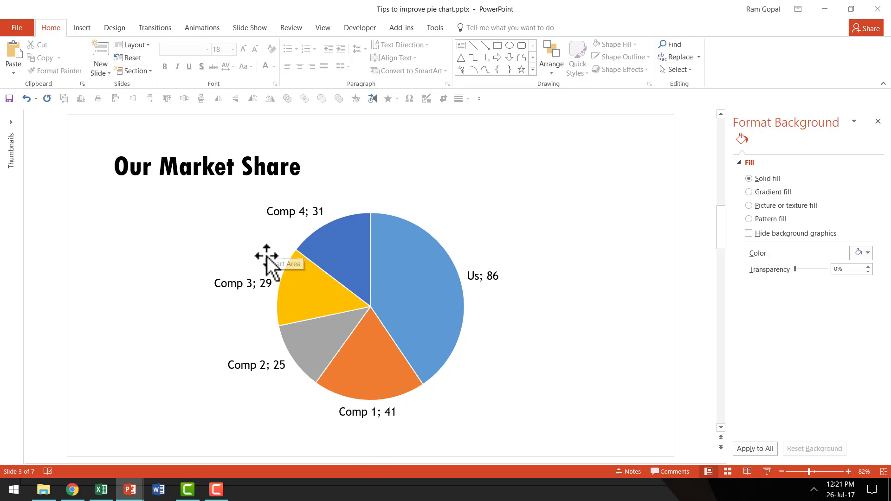
Step: Fill the Us slice of the market share pie with black
mouse_move(438, 289)
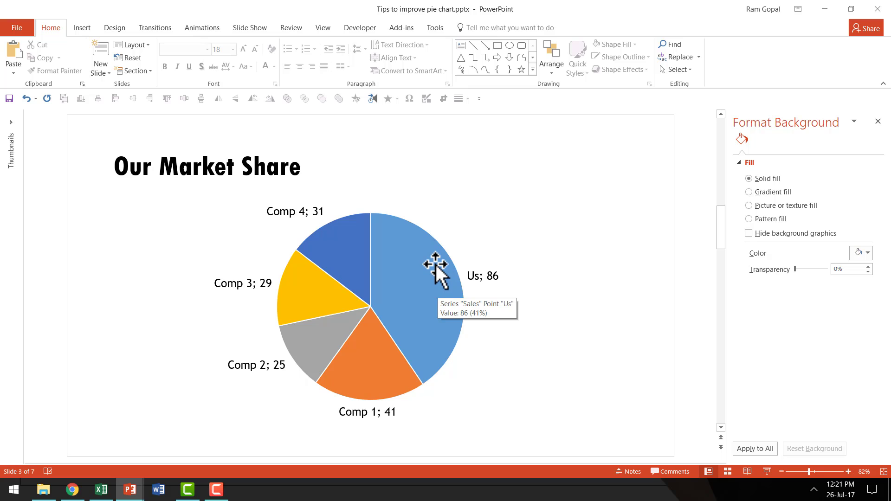
left_click(433, 268)
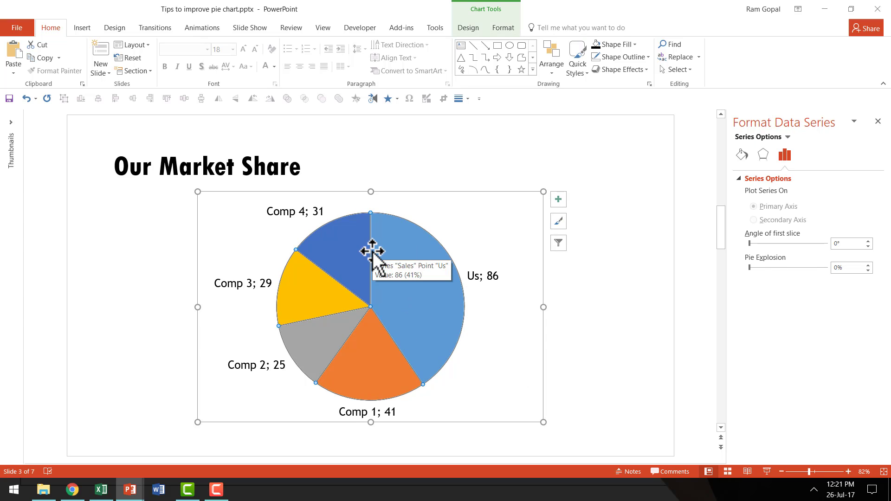
mouse_move(439, 304)
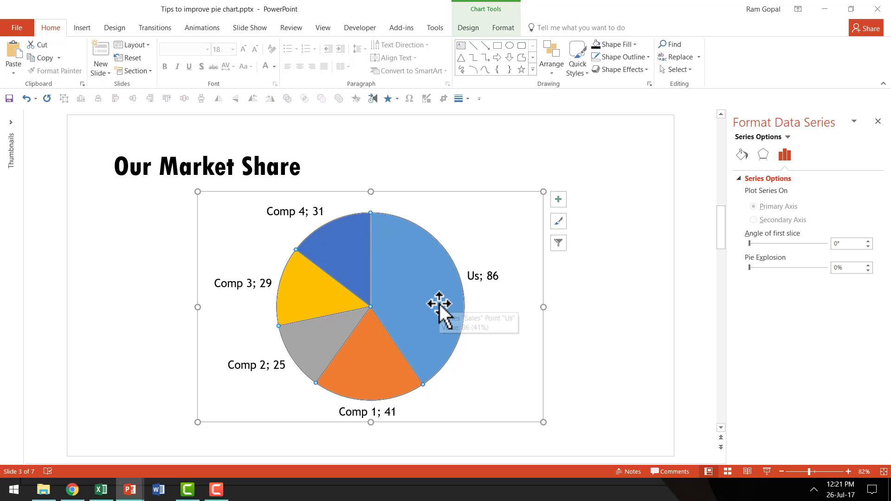
left_click(425, 282)
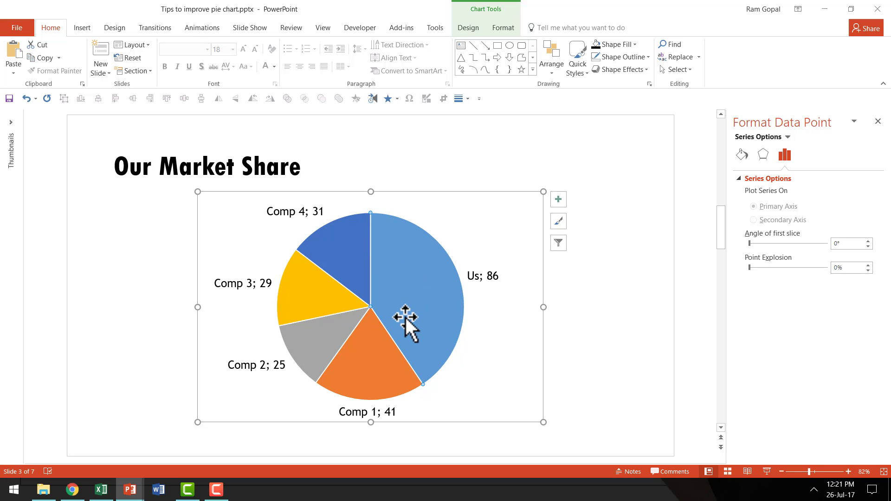
left_click(620, 45)
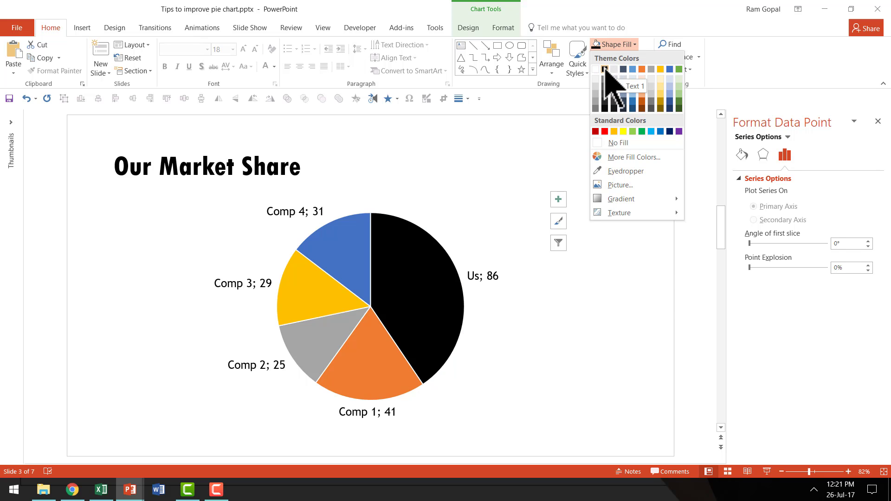
left_click(605, 69)
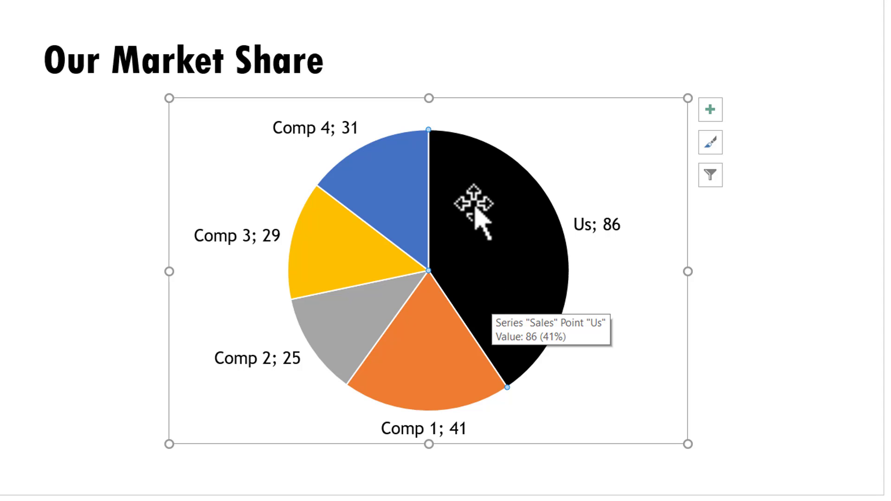
Step: Explode the black Us slice outward from the pie, then select the data labels
left_click_drag(477, 211, 488, 209)
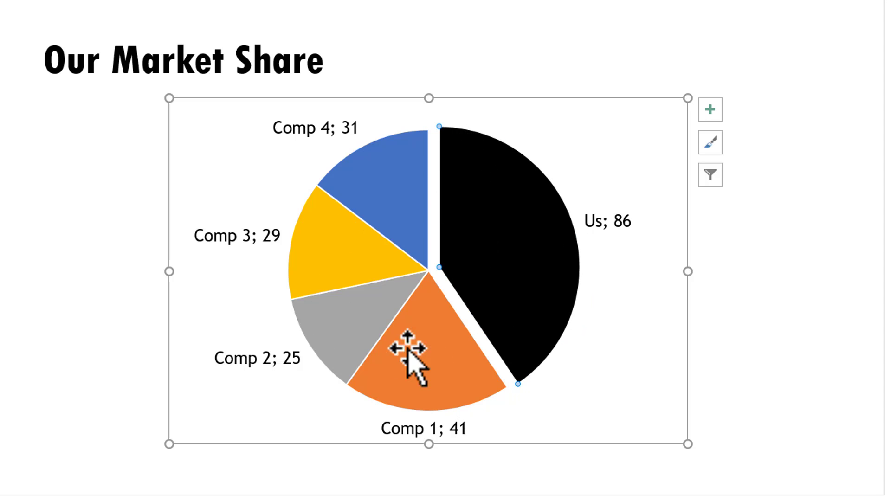
left_click(607, 228)
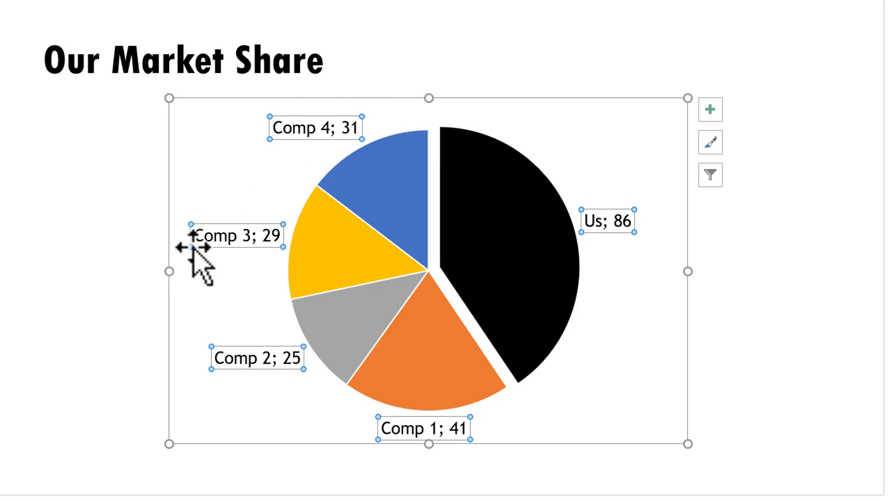
Step: Format the Us; 86 data label with a black fill and white 24 pt text
left_click(616, 231)
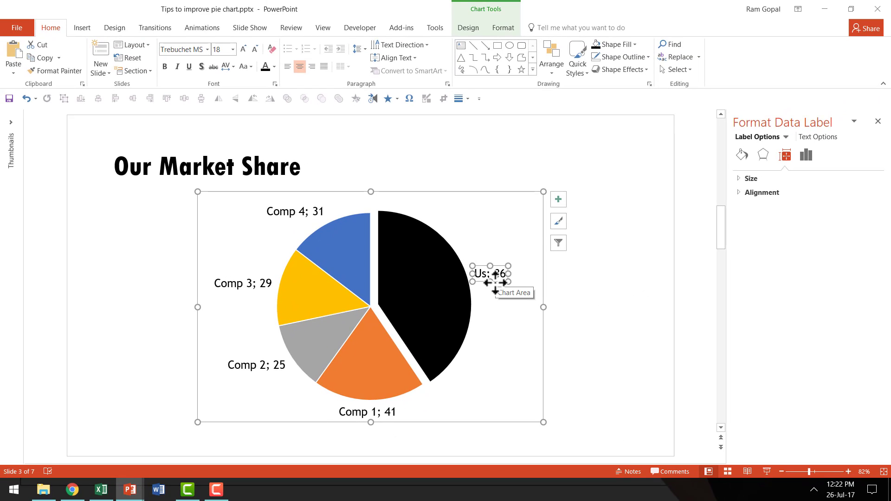
left_click(598, 47)
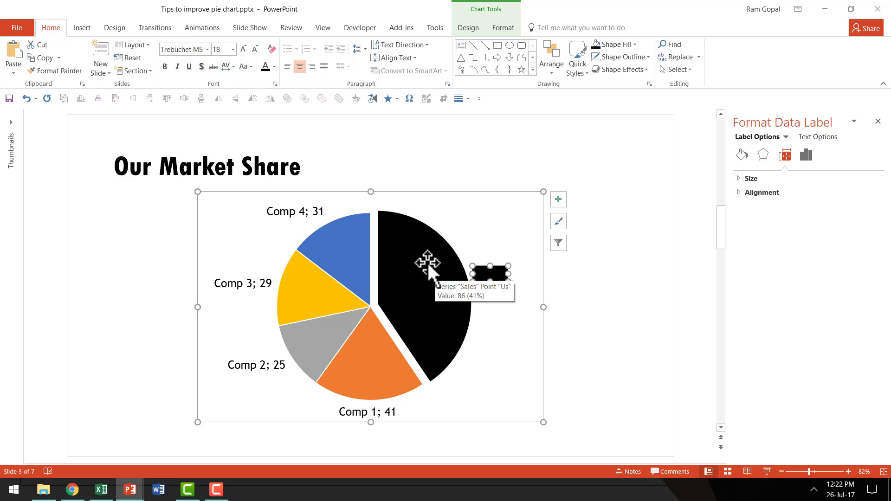
left_click(275, 67)
left_click(268, 96)
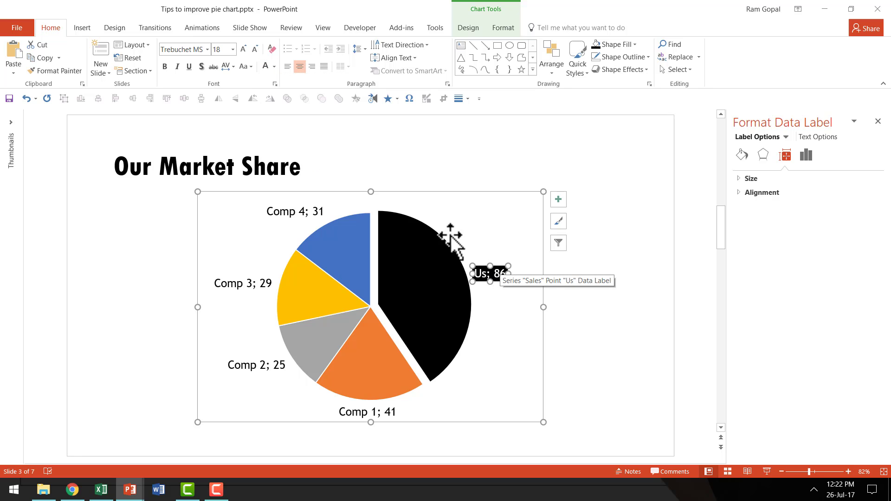
left_click(244, 50)
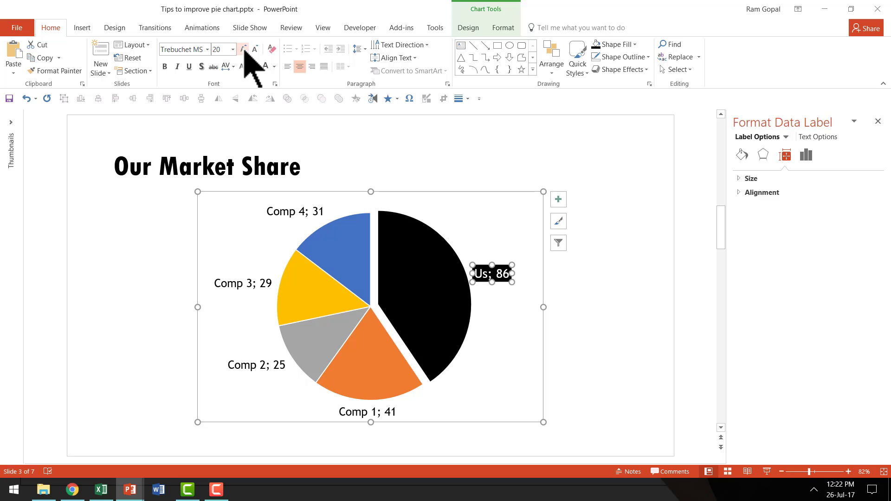
left_click(244, 50)
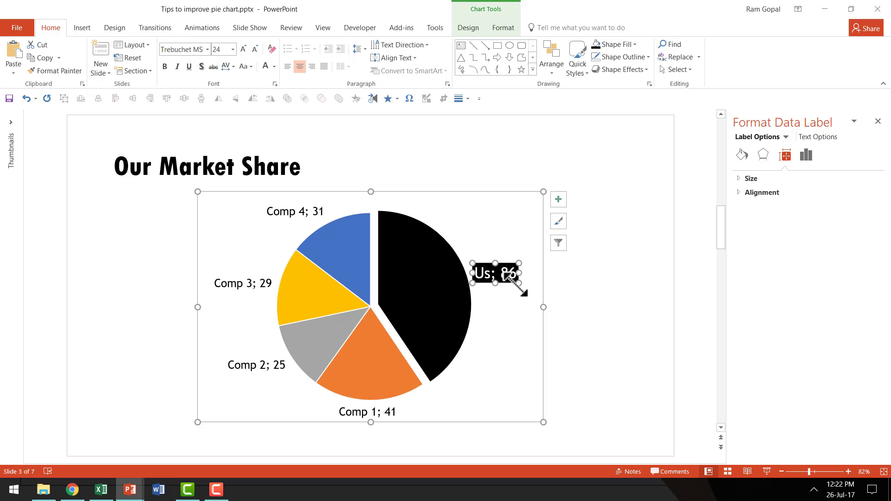
left_click(563, 330)
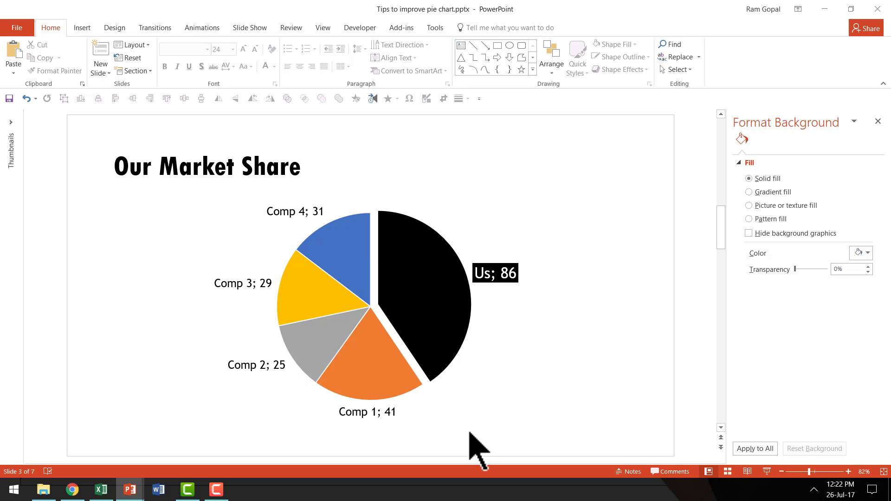
mouse_move(458, 310)
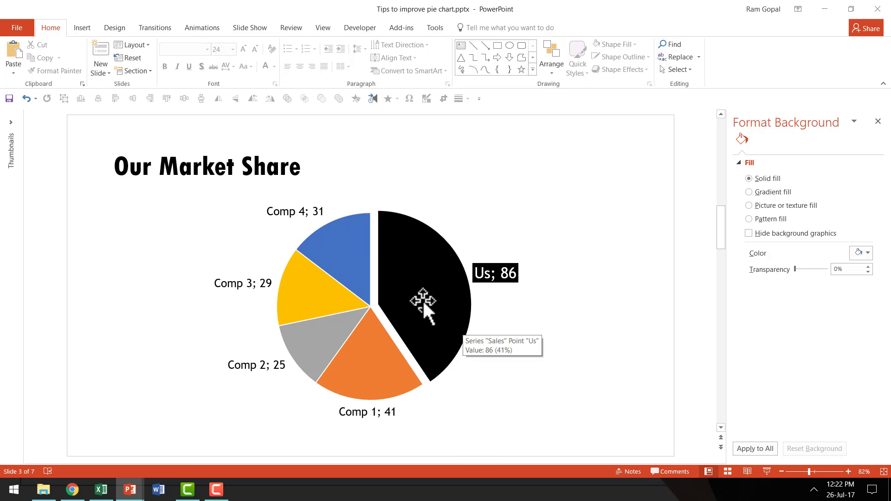